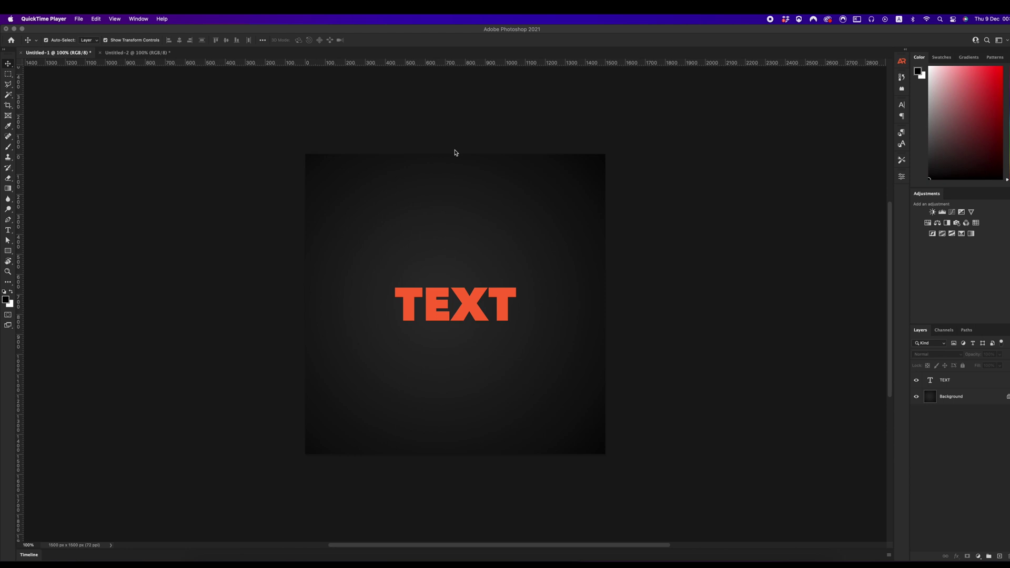
Create a video timeline holding TEXT as a 5-second, 30 fps clip with an audio track
{"action": "left_click", "coordinate": [281, 122]}
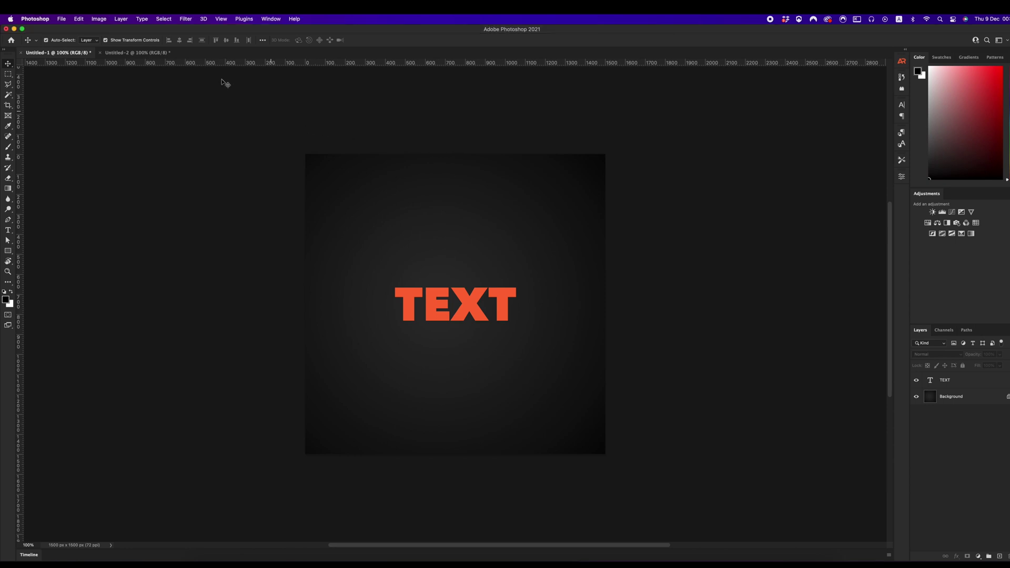
{"action": "left_click", "coordinate": [271, 19]}
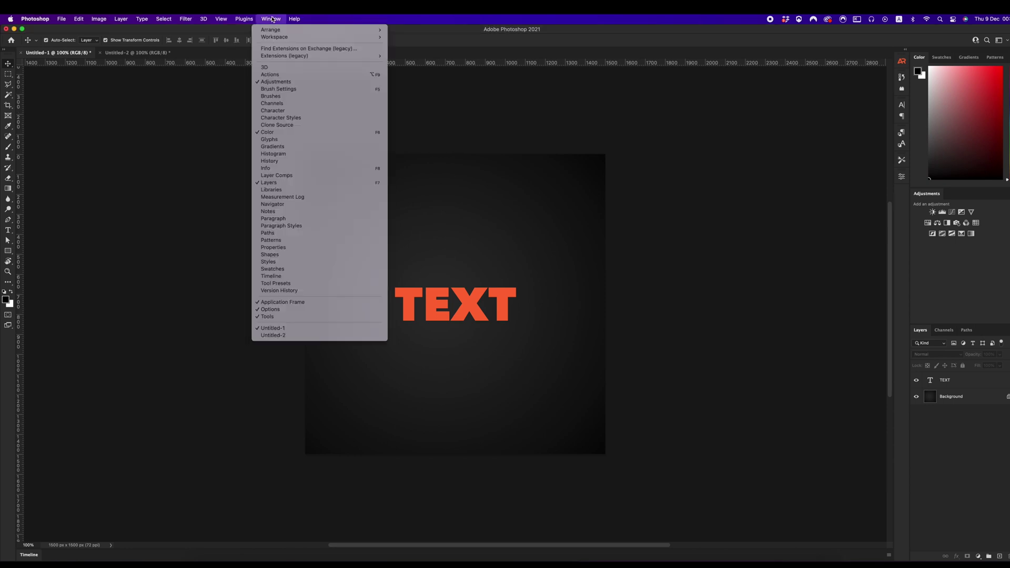
{"action": "left_click", "coordinate": [295, 276]}
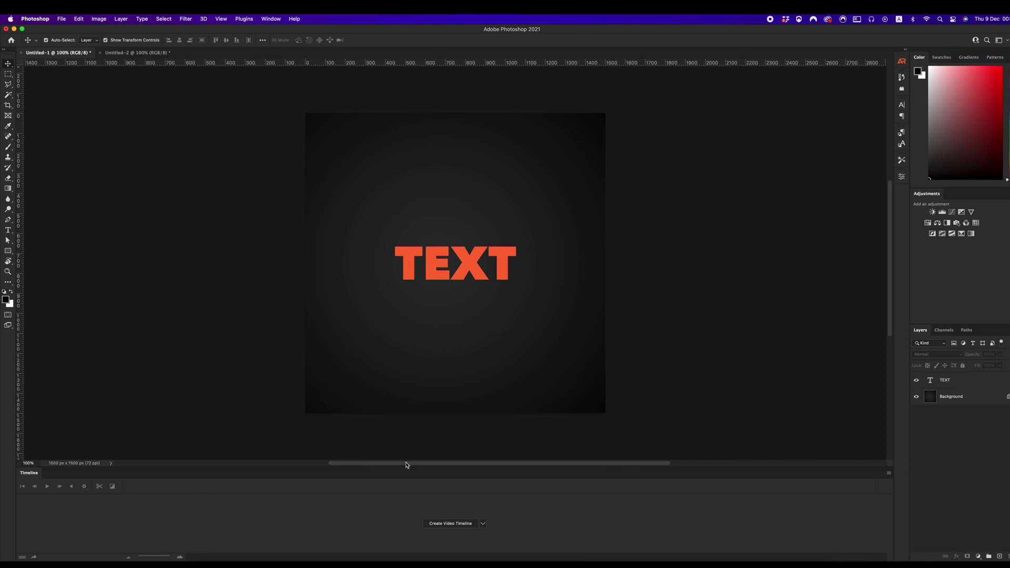
{"action": "left_click", "coordinate": [455, 524]}
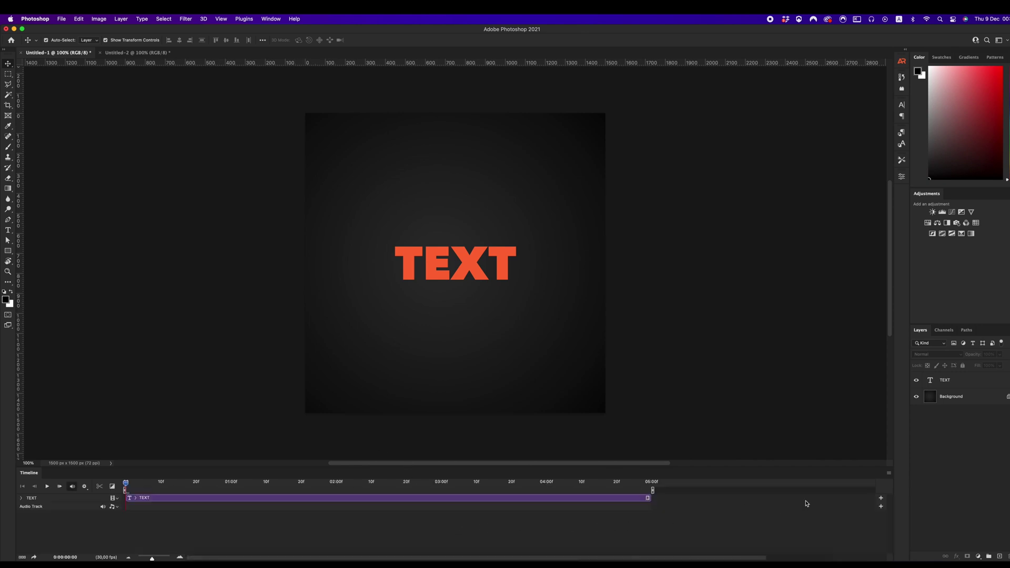
{"action": "left_click", "coordinate": [889, 474]}
{"action": "mouse_move", "coordinate": [892, 473]}
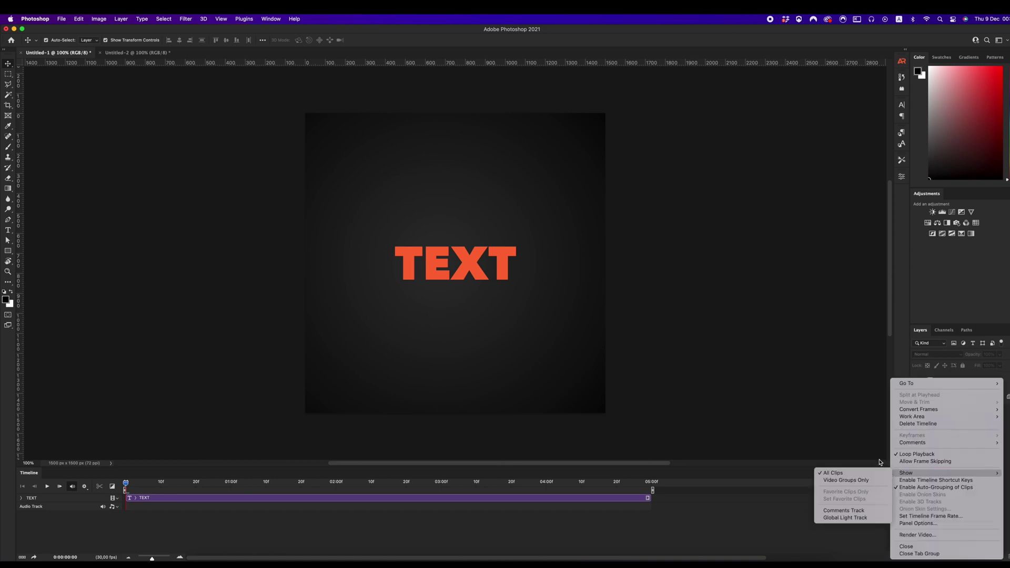
{"action": "left_click", "coordinate": [914, 517]}
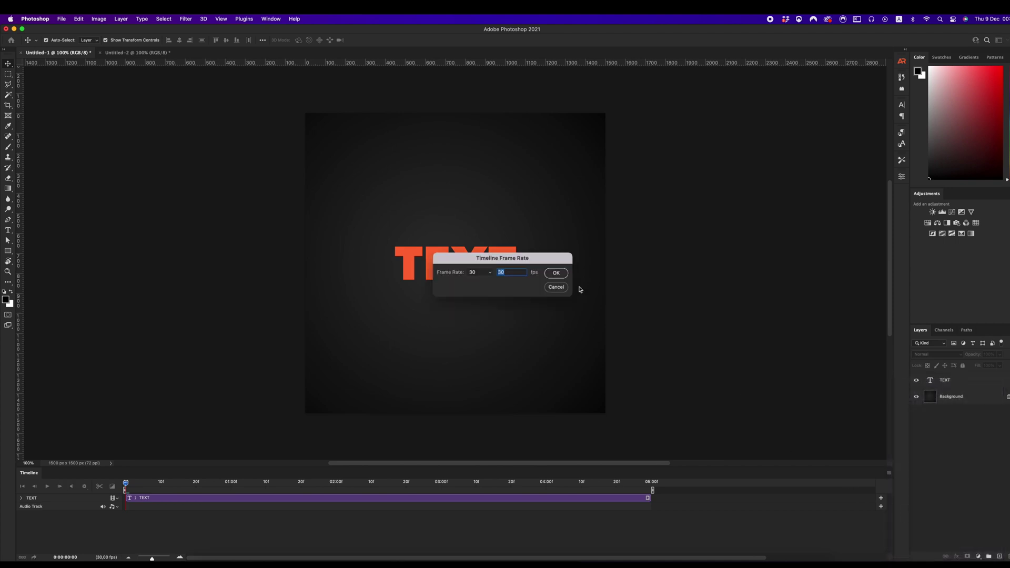
{"action": "left_click", "coordinate": [481, 271]}
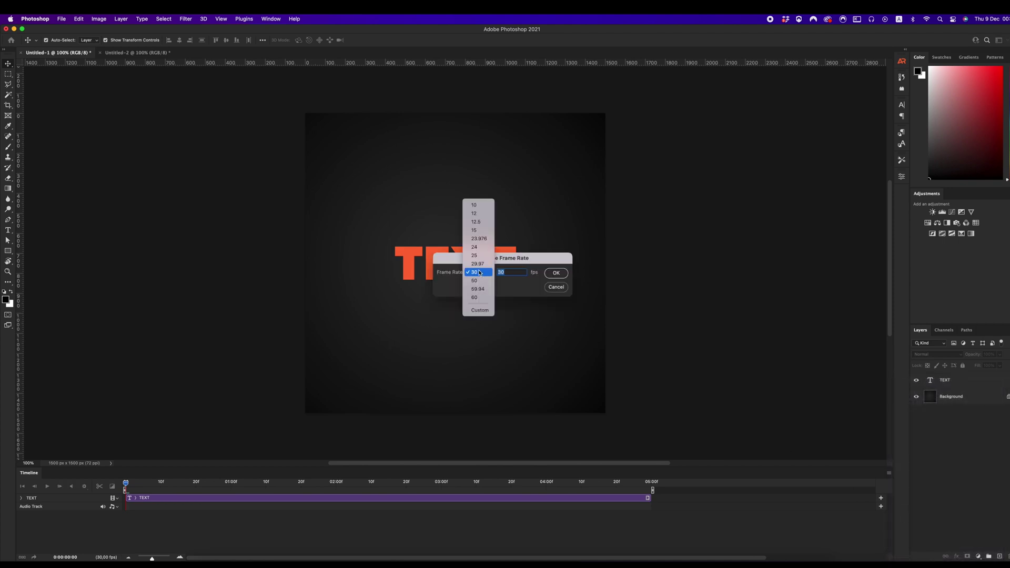
{"action": "left_click", "coordinate": [479, 273]}
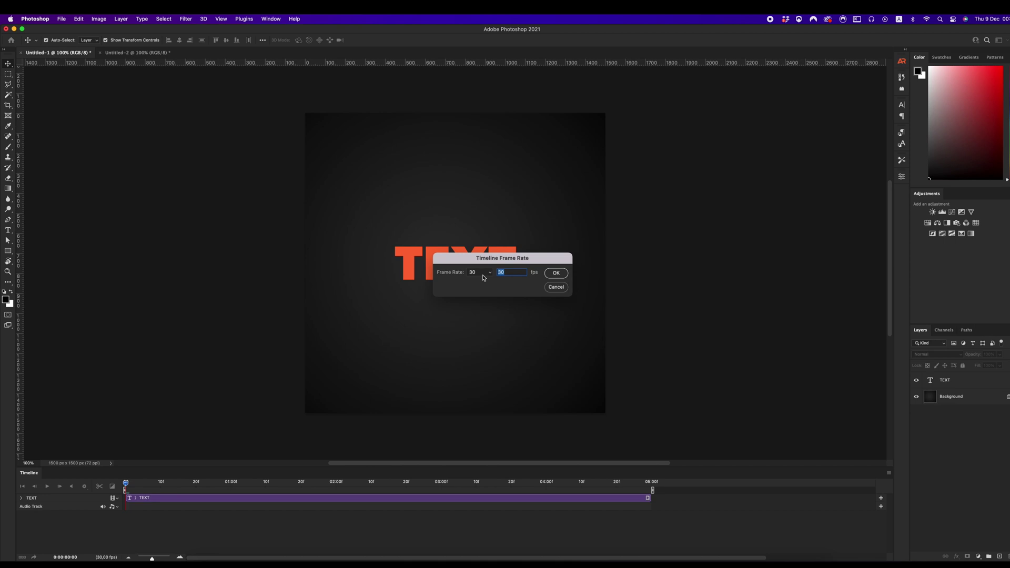
{"action": "left_click", "coordinate": [556, 274]}
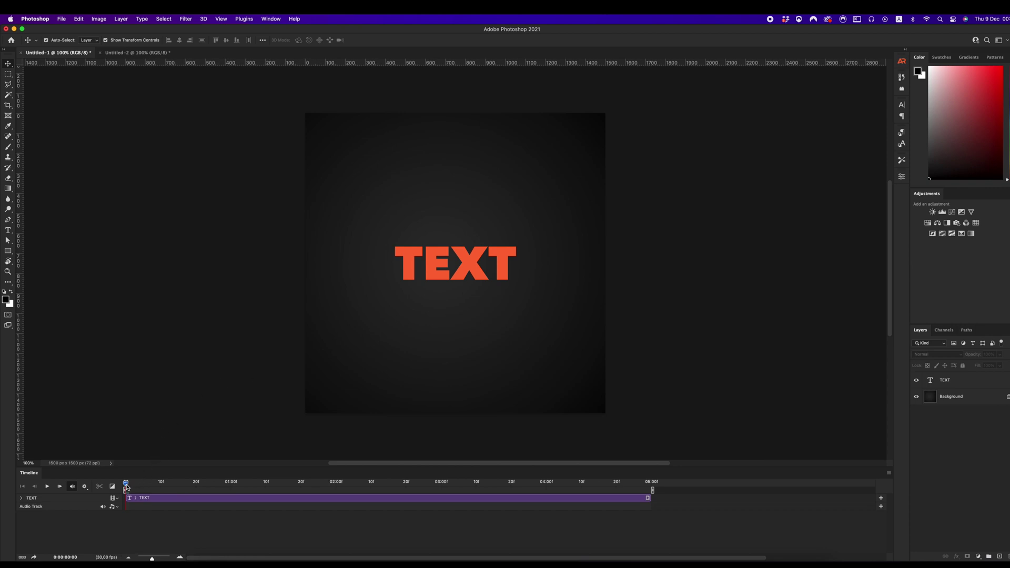
{"action": "left_click_drag", "start_coordinate": [539, 484], "coordinate": [120, 470]}
{"action": "left_click", "coordinate": [999, 556]}
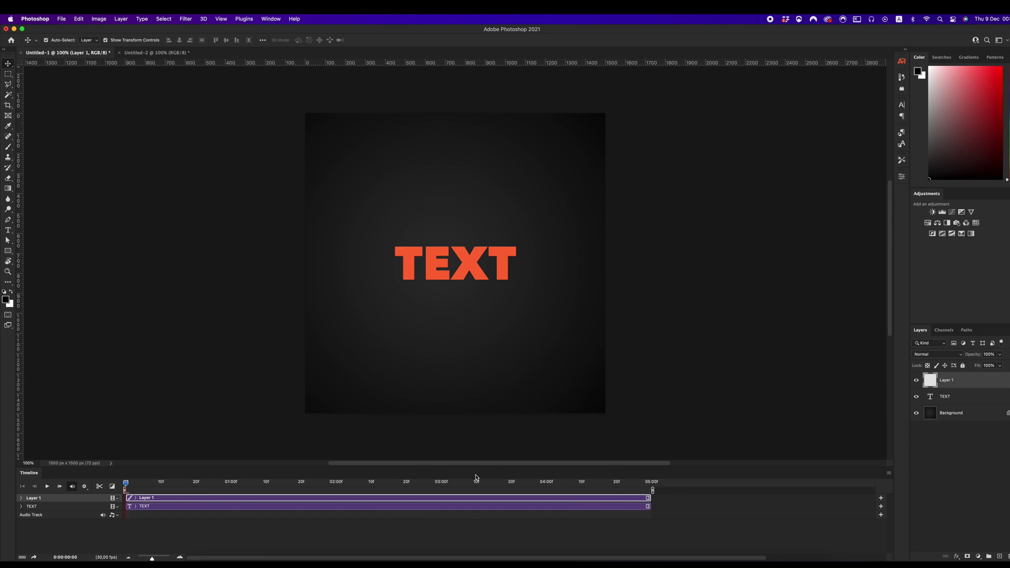
{"action": "key", "text": "BackSpace"}
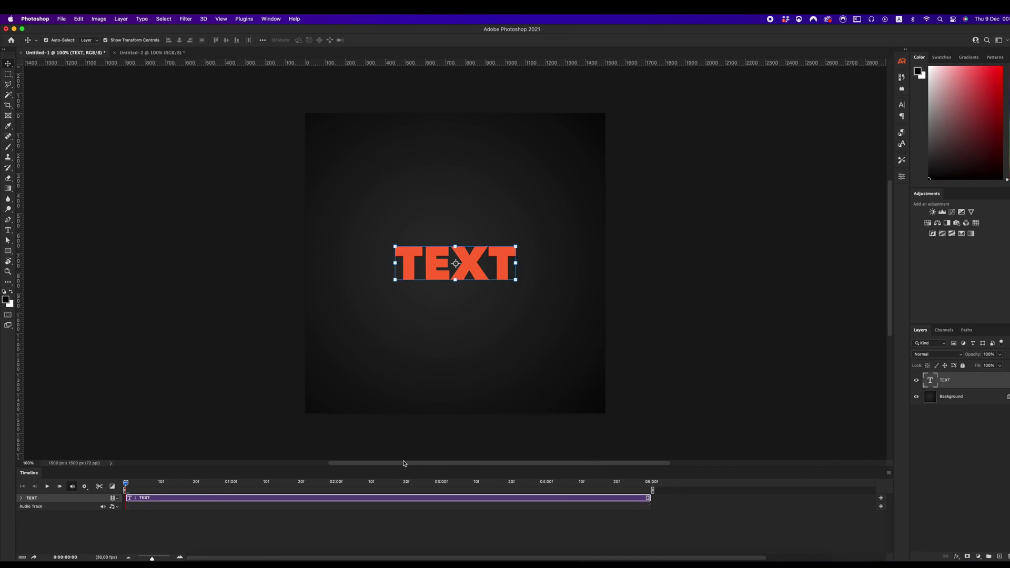
{"action": "left_click_drag", "start_coordinate": [129, 484], "coordinate": [195, 486]}
{"action": "left_click", "coordinate": [999, 556]}
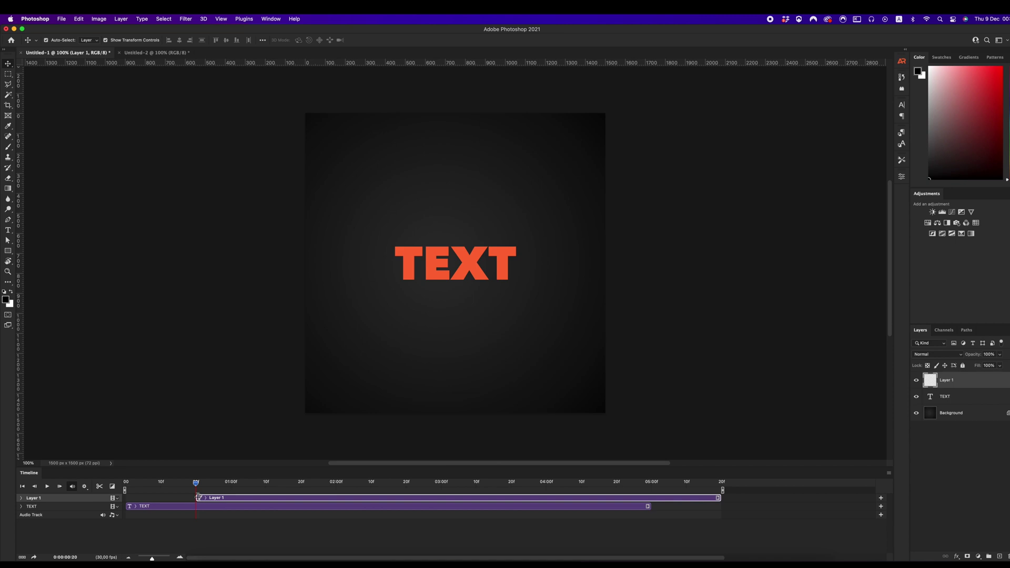
{"action": "left_click_drag", "start_coordinate": [300, 500], "coordinate": [230, 498]}
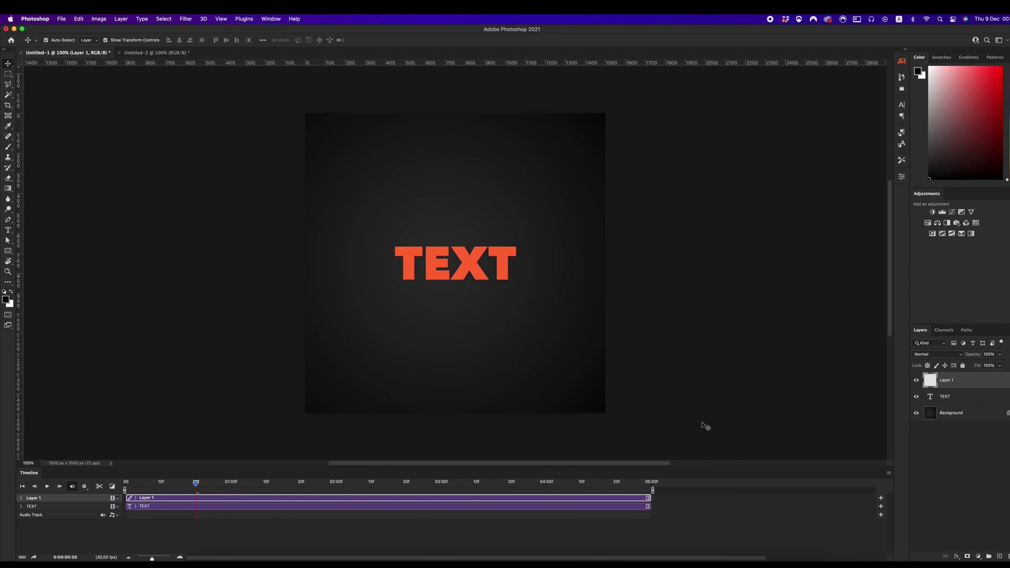
{"action": "key", "text": "Delete"}
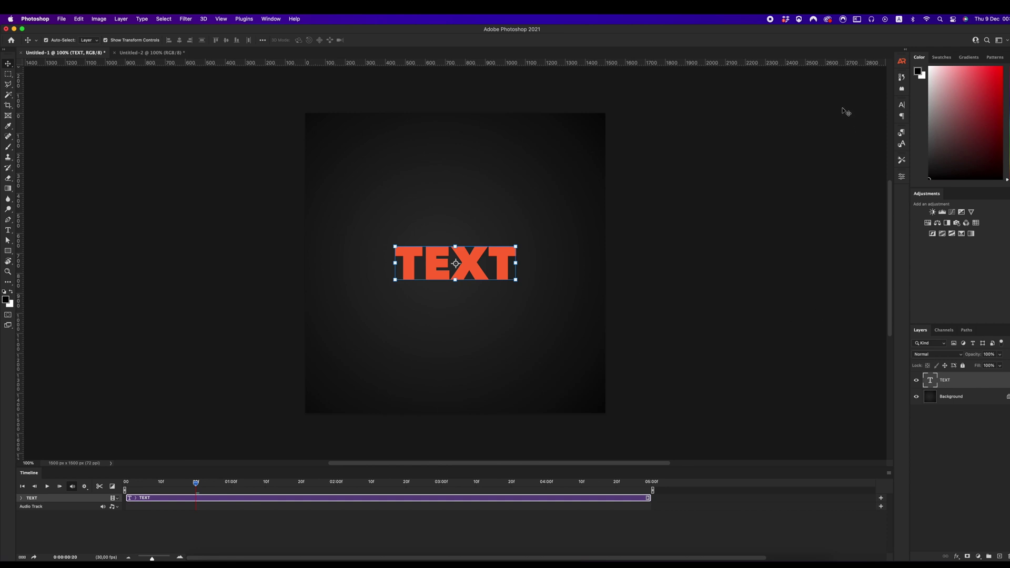
{"action": "left_click", "coordinate": [901, 62]}
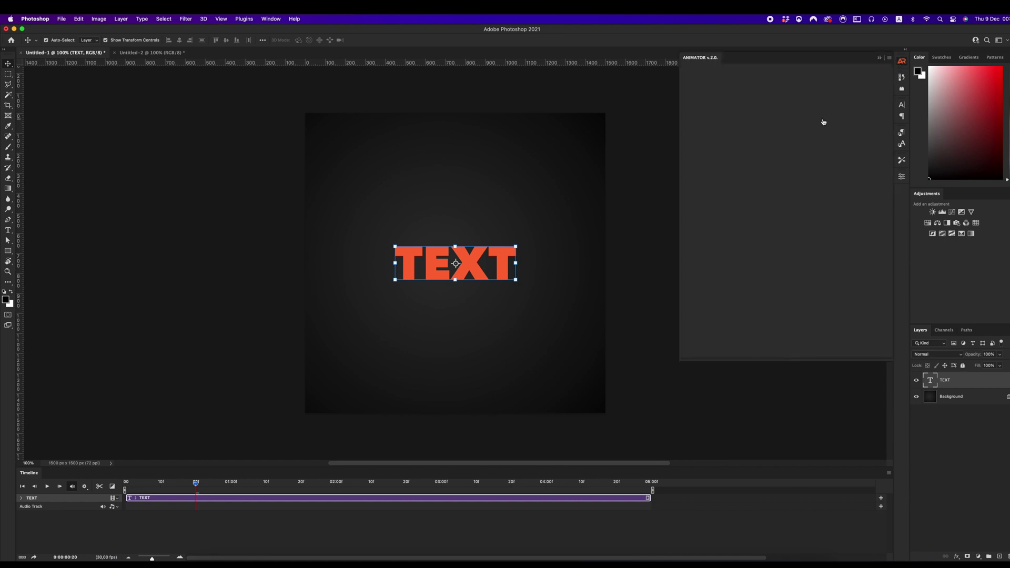
Show Animator's Titles presets, with duration set to 21 frames and fade reduced to 6 frames
{"action": "left_click", "coordinate": [867, 122]}
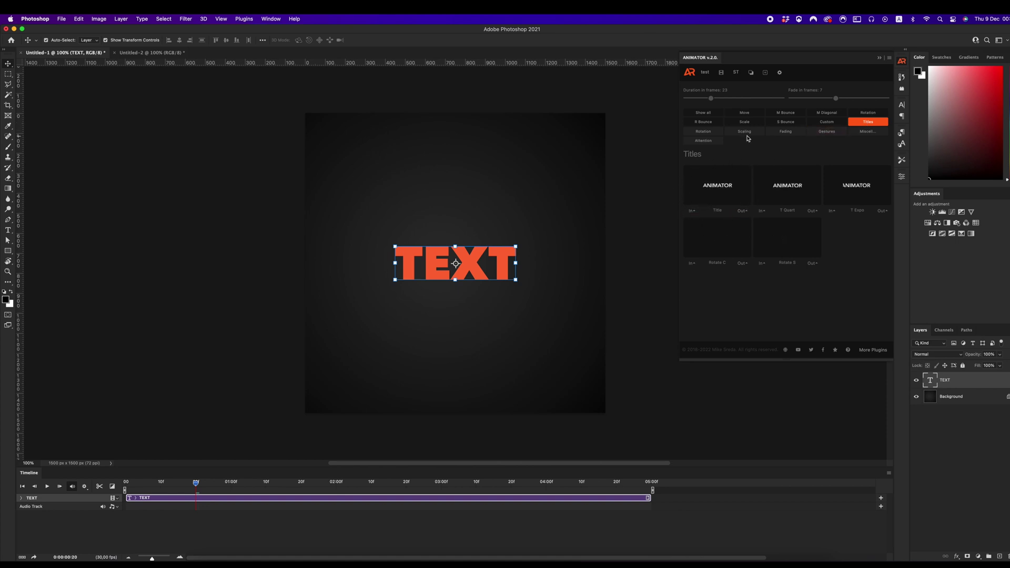
{"action": "mouse_move", "coordinate": [711, 99]}
{"action": "left_mouse_down"}
{"action": "mouse_move", "coordinate": [702, 100]}
{"action": "mouse_move", "coordinate": [711, 100]}
{"action": "left_mouse_up"}
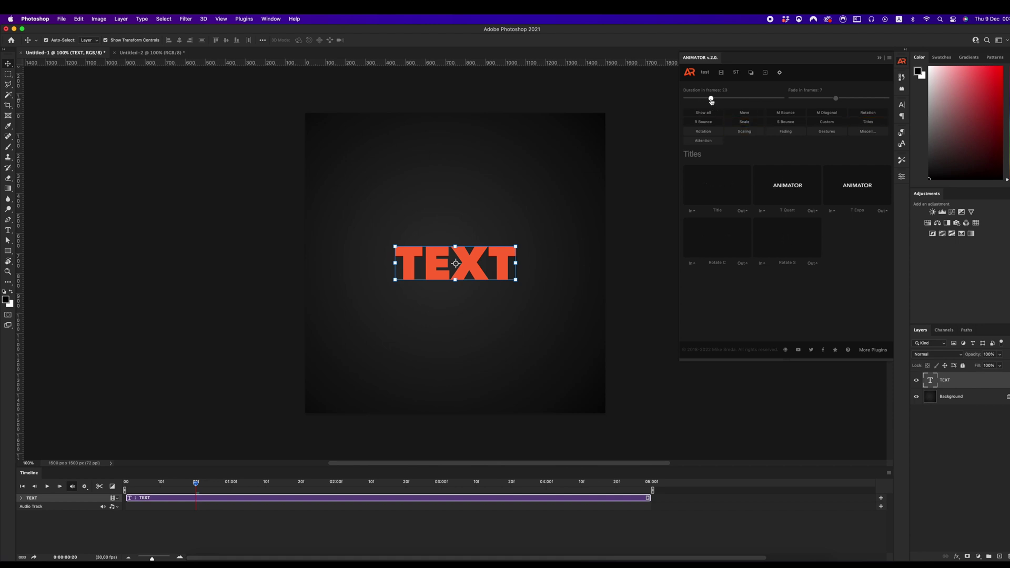
{"action": "mouse_move", "coordinate": [835, 99]}
{"action": "left_mouse_down"}
{"action": "mouse_move", "coordinate": [805, 100]}
{"action": "mouse_move", "coordinate": [835, 99]}
{"action": "left_mouse_up"}
Apply the Title preset's In animation entering from the right
{"action": "left_click", "coordinate": [693, 212]}
{"action": "left_click", "coordinate": [693, 187]}
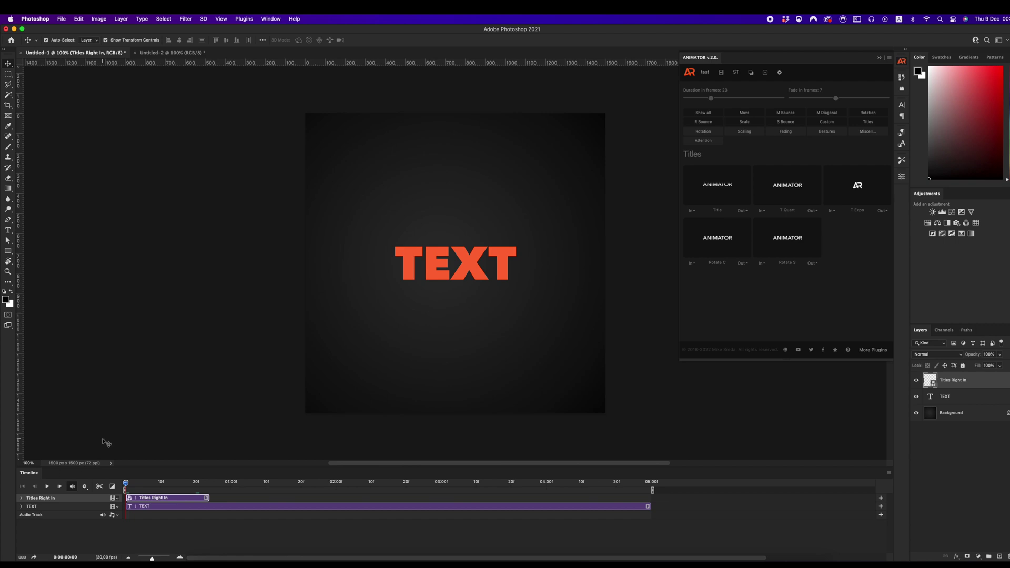
With the timeline collapsed and TEXT active, apply the Title preset's Out animation to the right
{"action": "double_click", "coordinate": [30, 473]}
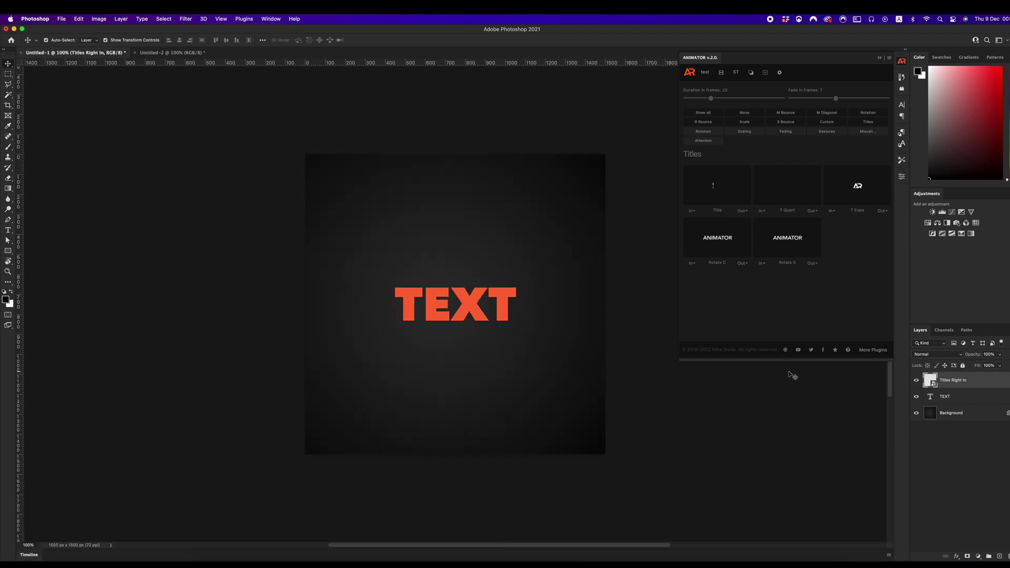
{"action": "key", "text": "alt+bracketleft"}
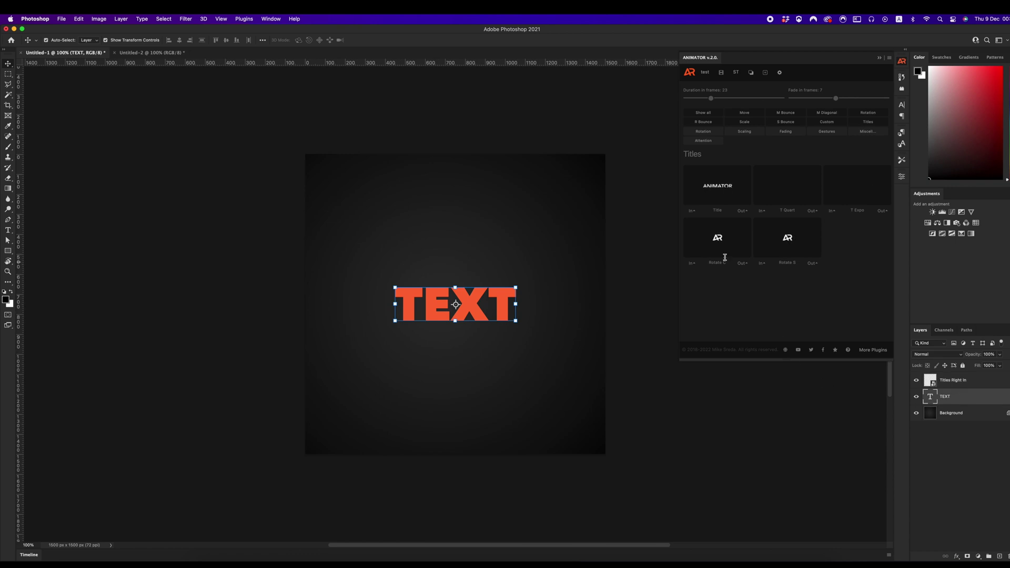
{"action": "mouse_move", "coordinate": [743, 212]}
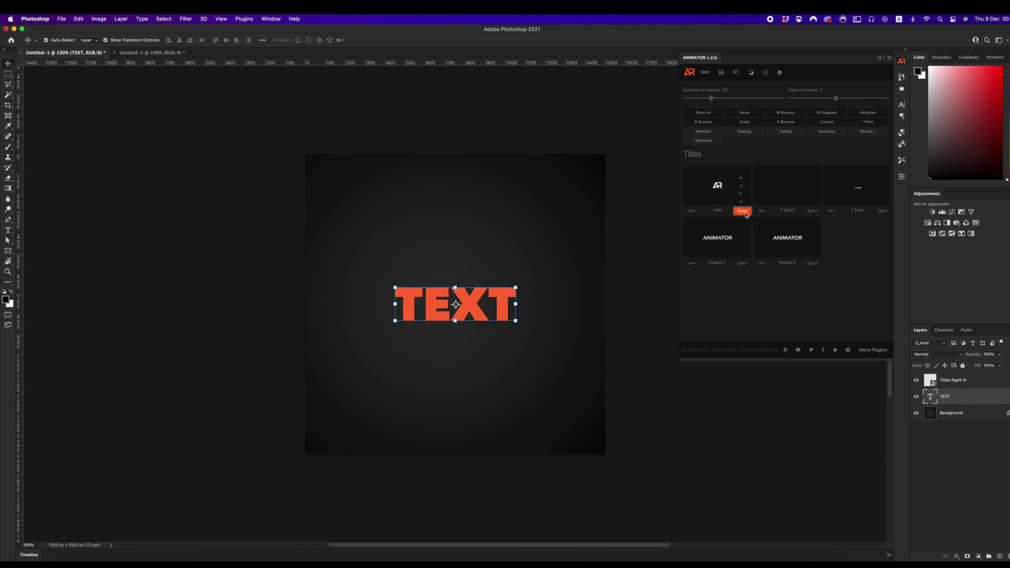
{"action": "left_click", "coordinate": [741, 186]}
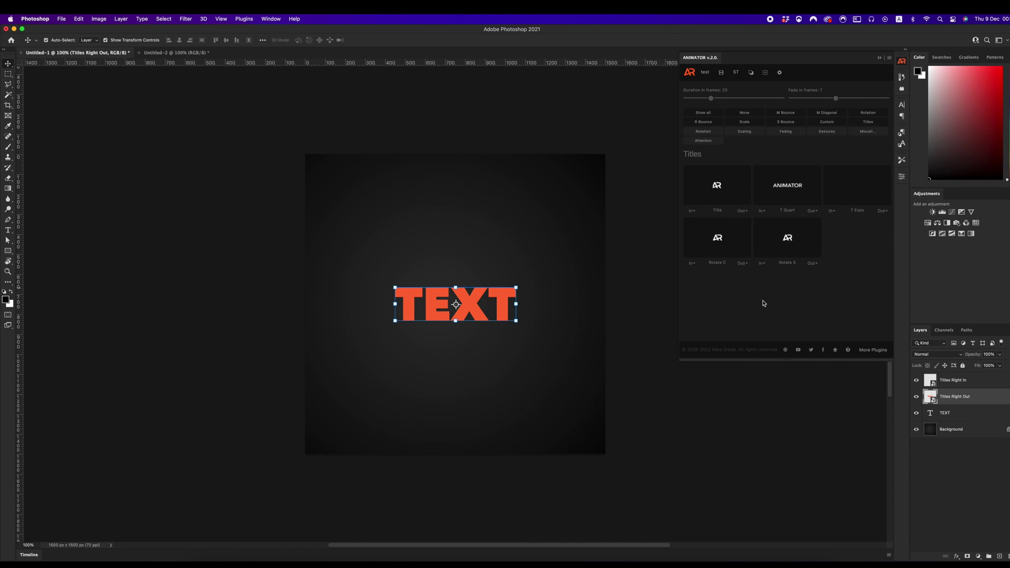
{"action": "left_click", "coordinate": [947, 414]}
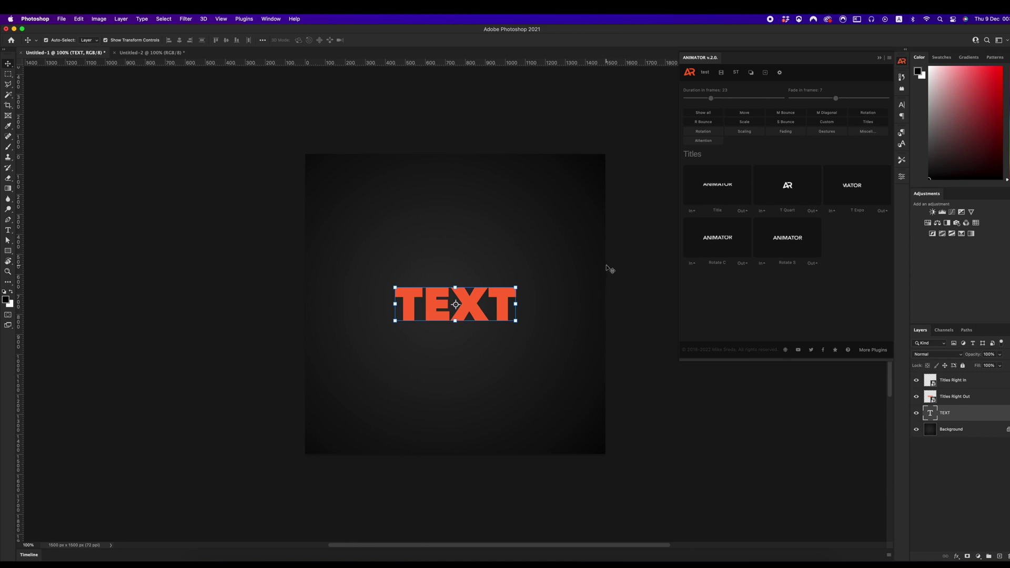
Add a STATIC ANIMATION layer and order the clips: Titles Right In, STATIC ANIMATION, Titles Right Out
{"action": "left_click", "coordinate": [736, 73]}
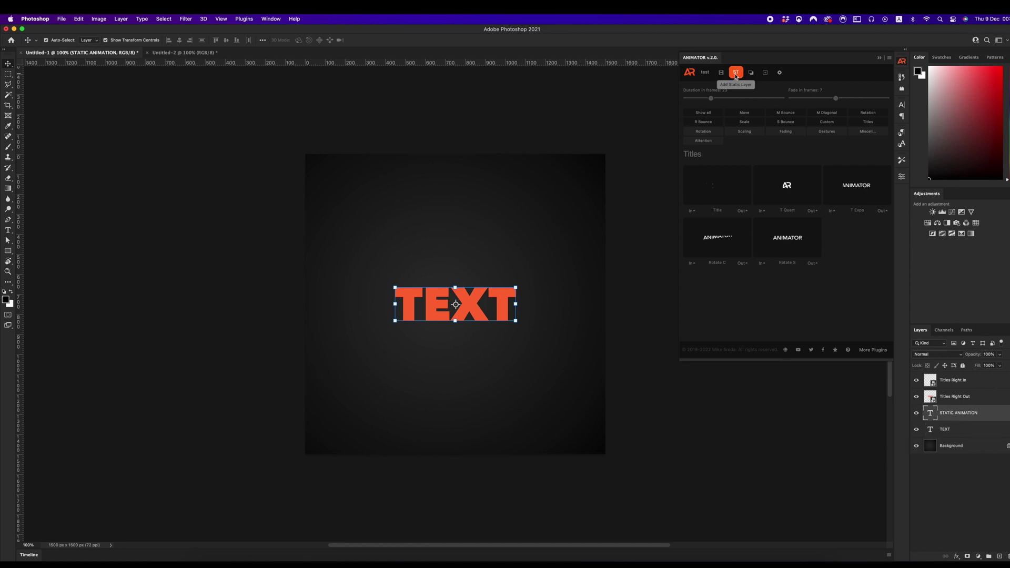
{"action": "left_click", "coordinate": [31, 555]}
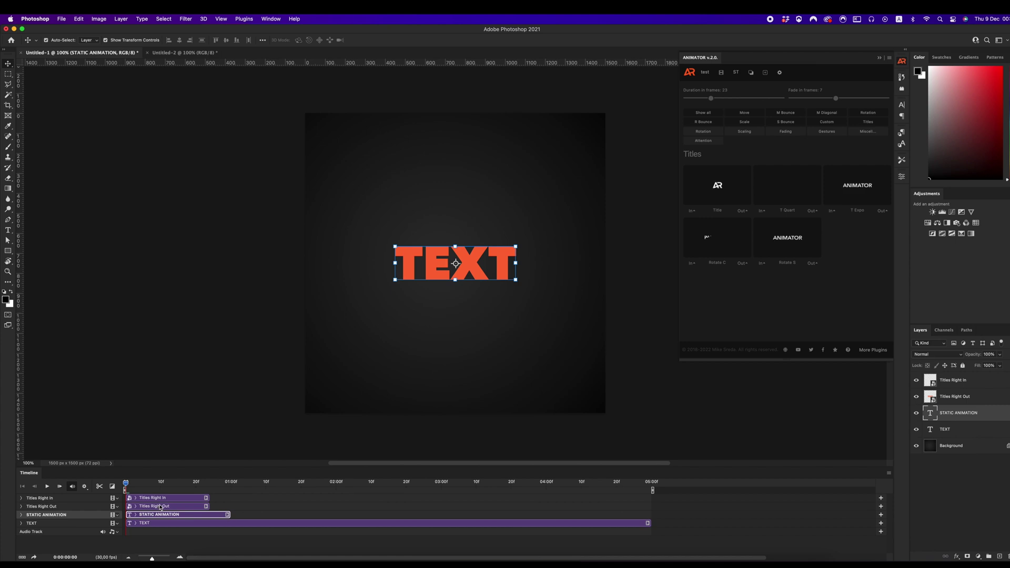
{"action": "left_click_drag", "start_coordinate": [155, 518], "coordinate": [239, 518]}
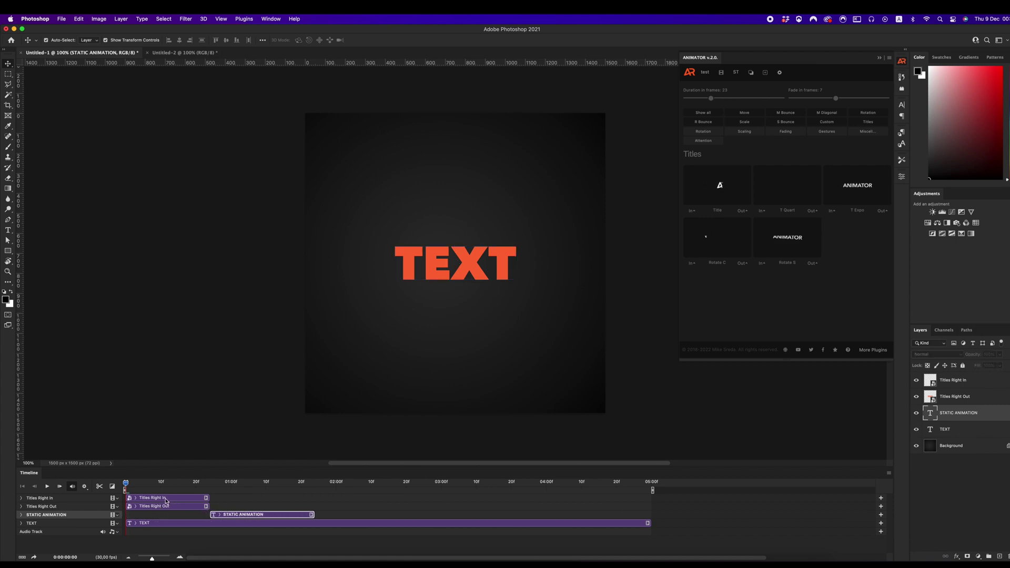
{"action": "left_click_drag", "start_coordinate": [163, 506], "coordinate": [351, 507]}
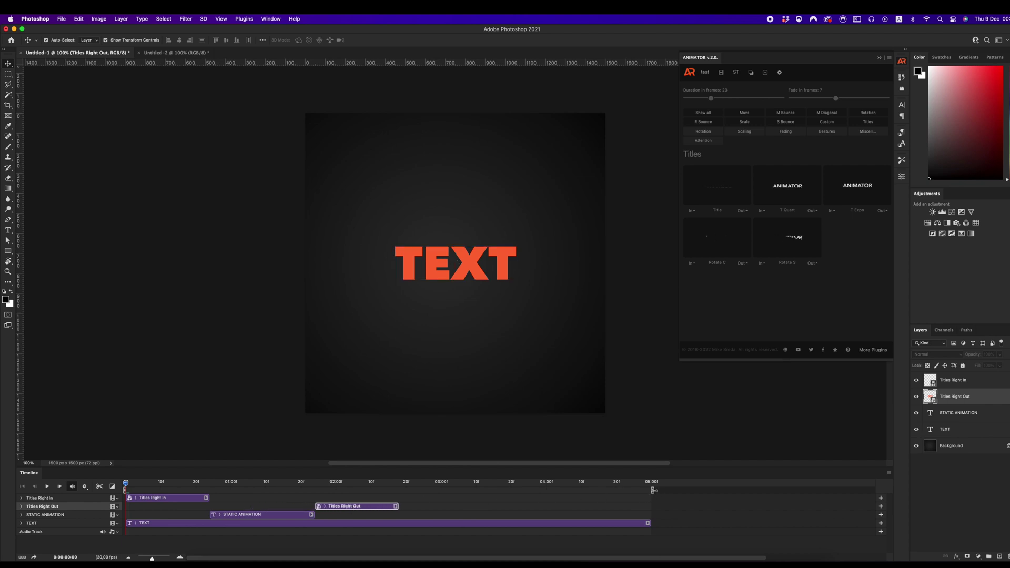
End the work area near 03:00f, hide the TEXT layer and play the sequence
{"action": "left_click_drag", "start_coordinate": [652, 490], "coordinate": [432, 490]}
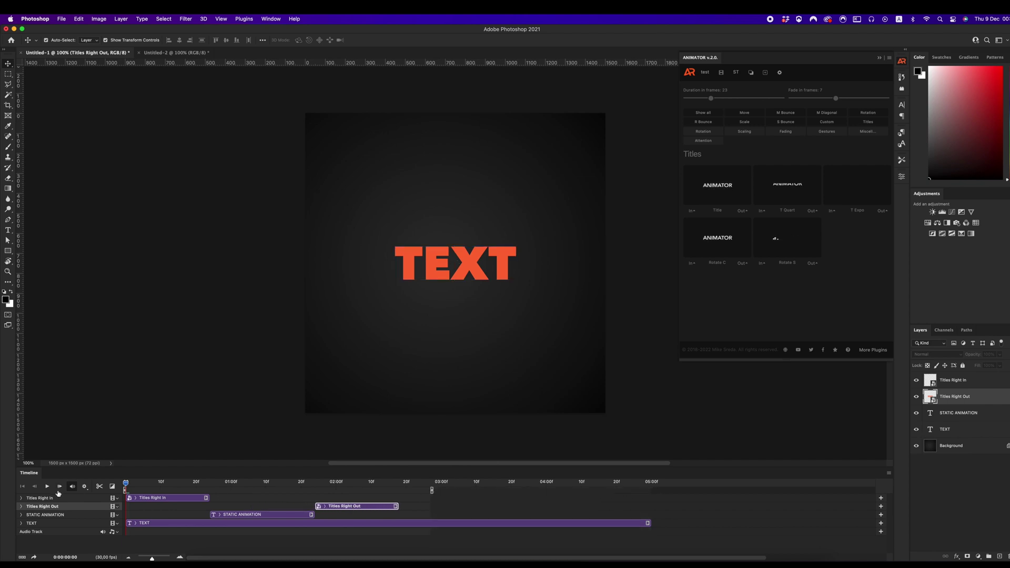
{"action": "left_click", "coordinate": [916, 429]}
{"action": "left_click", "coordinate": [46, 486]}
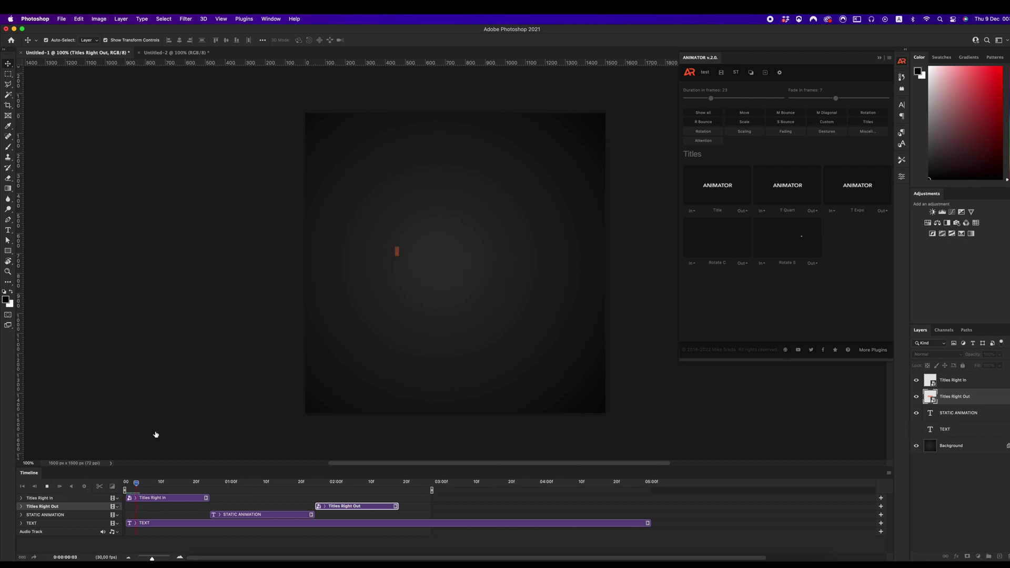